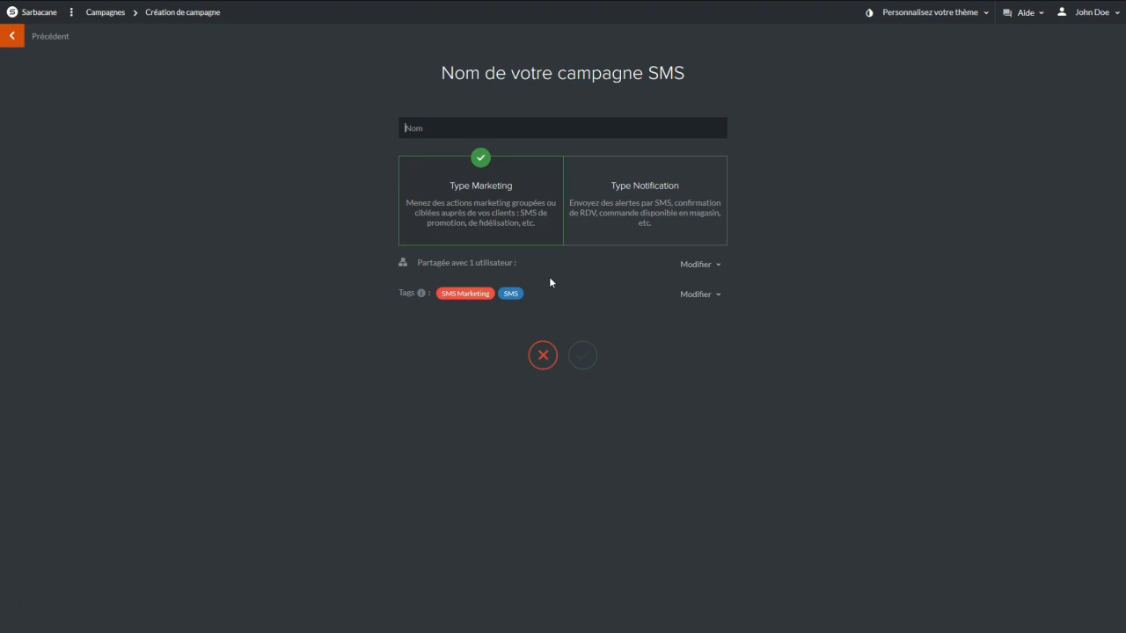
# Step: Name the SMS campaign "Promo VIP Room", set it as Type Marketing and create it
pyautogui.write('Promo VIP Room')
pyautogui.click(646, 219)
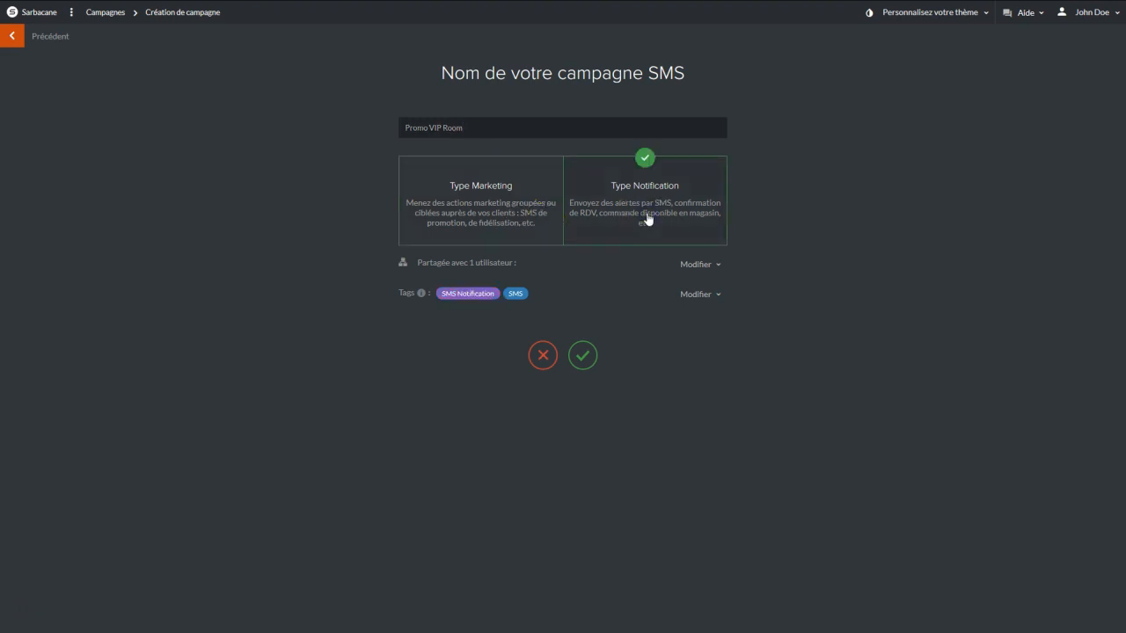
pyautogui.click(513, 214)
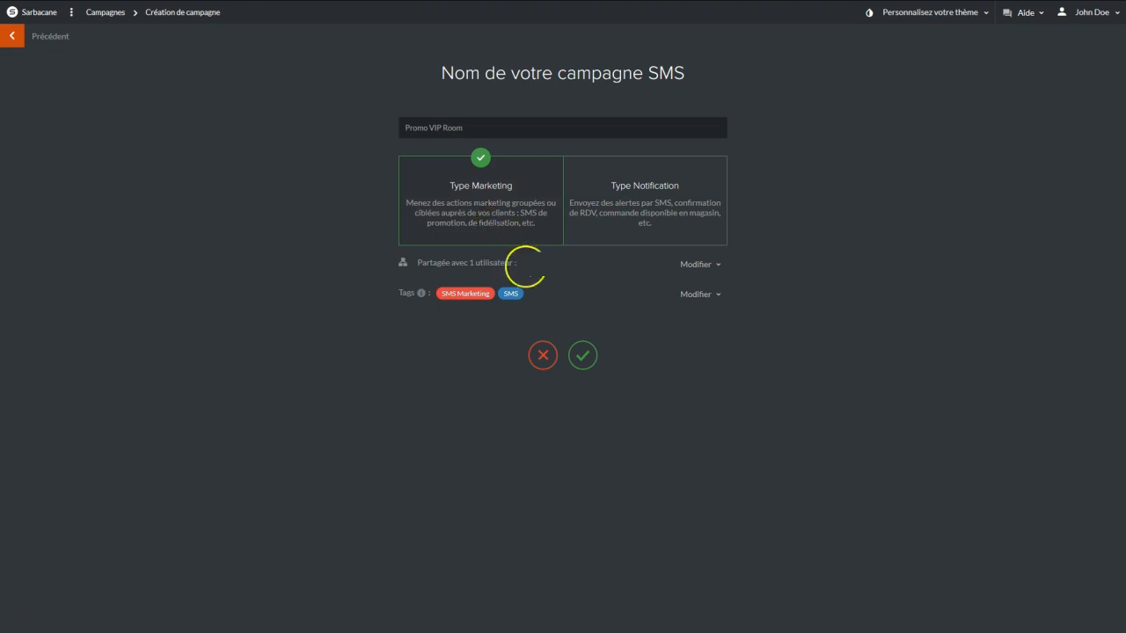
pyautogui.click(587, 367)
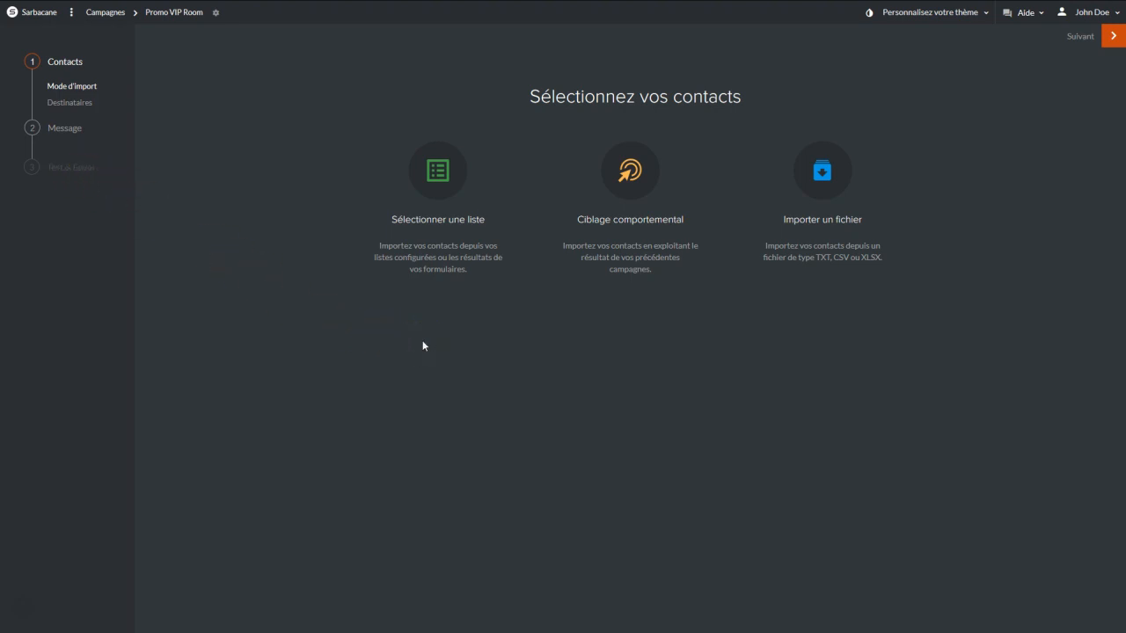
# Step: Choose the contact lists Liste des prospects and Liste des clients as recipient sources
pyautogui.moveTo(428, 289)
pyautogui.click(469, 300)
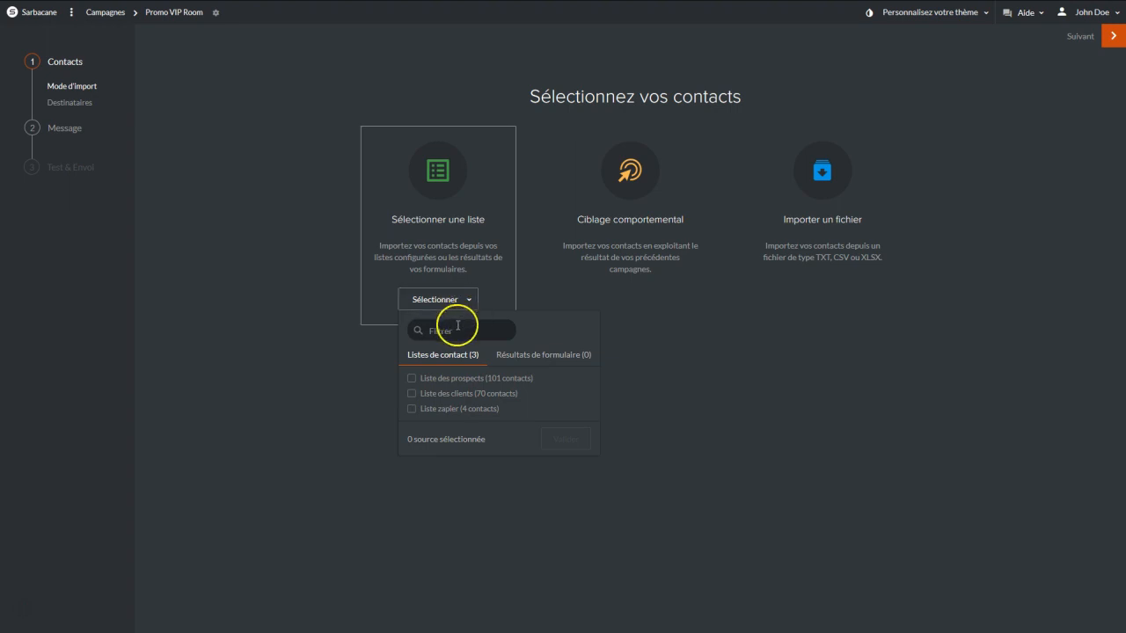
pyautogui.click(435, 380)
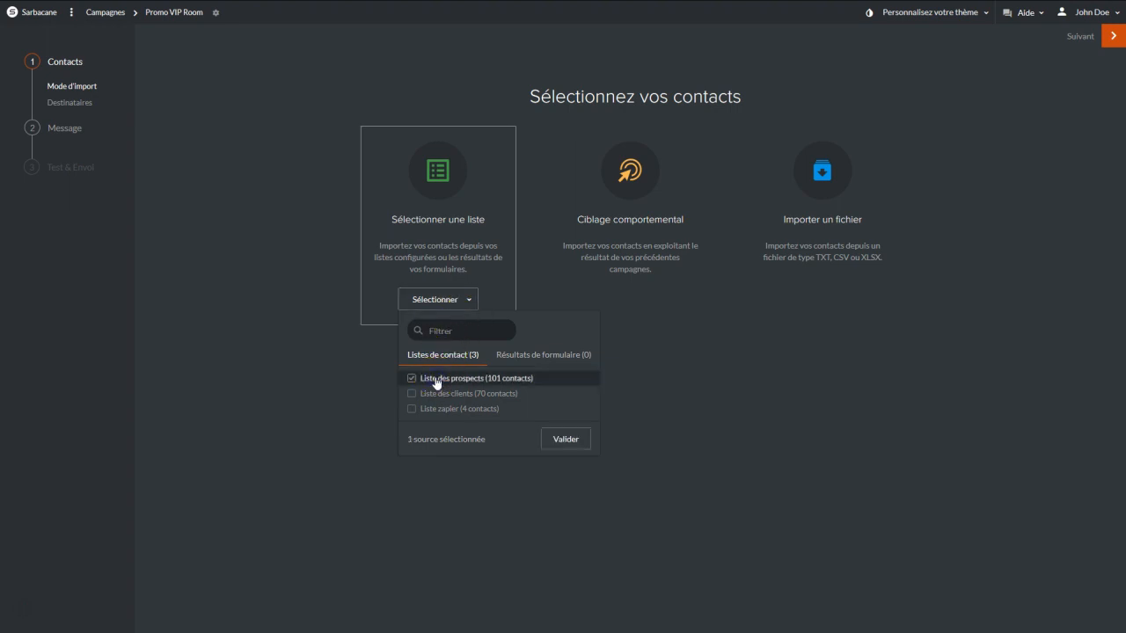
pyautogui.click(434, 395)
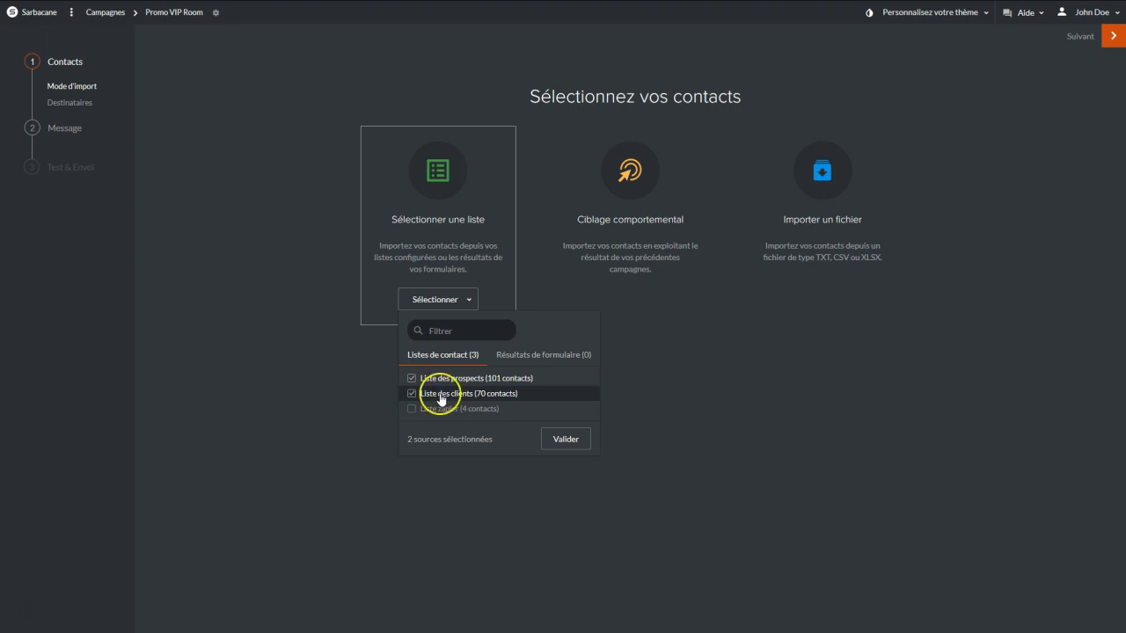
pyautogui.click(630, 365)
# Step: Open behavioural targeting based on earlier campaigns and view the available recipient profiles
pyautogui.click(642, 322)
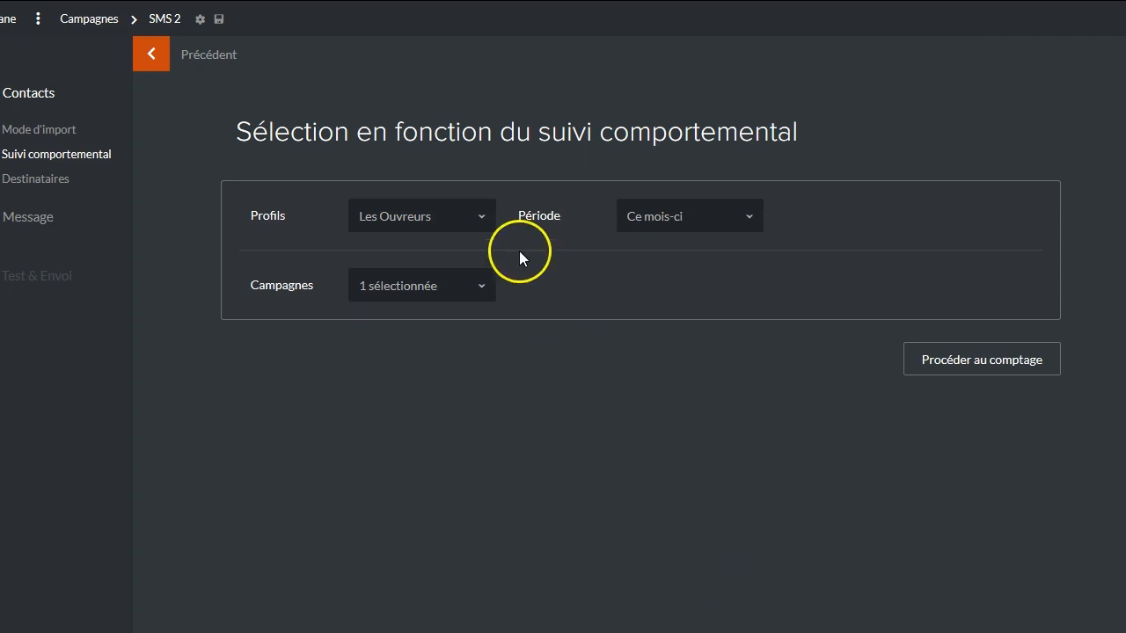
pyautogui.click(477, 227)
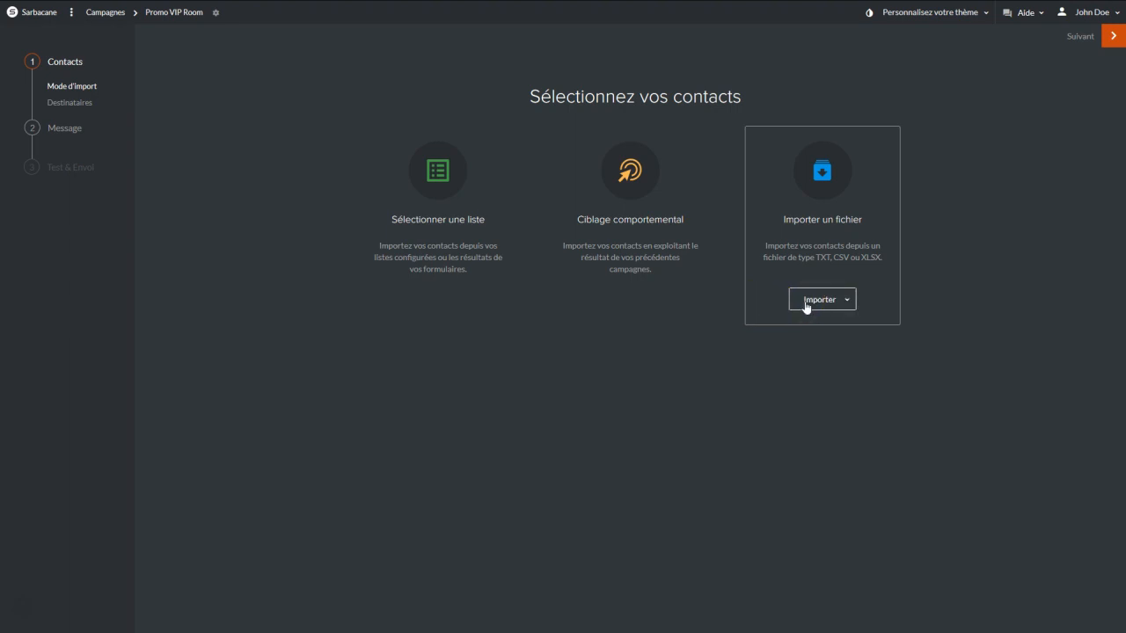
# Step: Start a contact file import and pick a file from the Liste de contacts folder
pyautogui.click(805, 303)
pyautogui.click(809, 322)
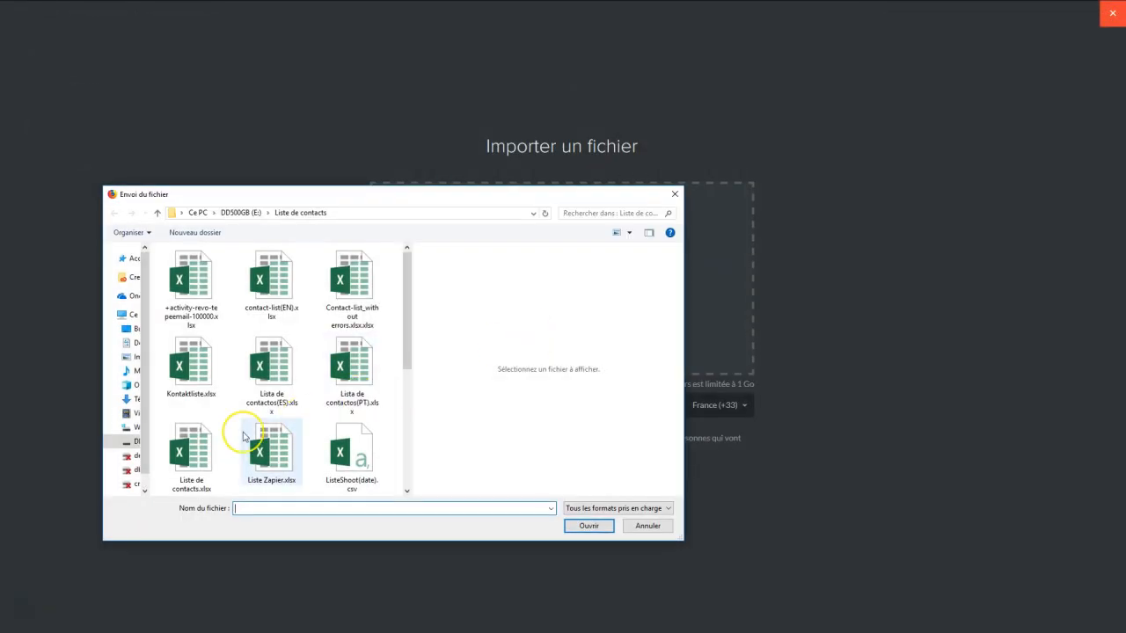
pyautogui.scroll(-3, 243, 435)
pyautogui.click(273, 356)
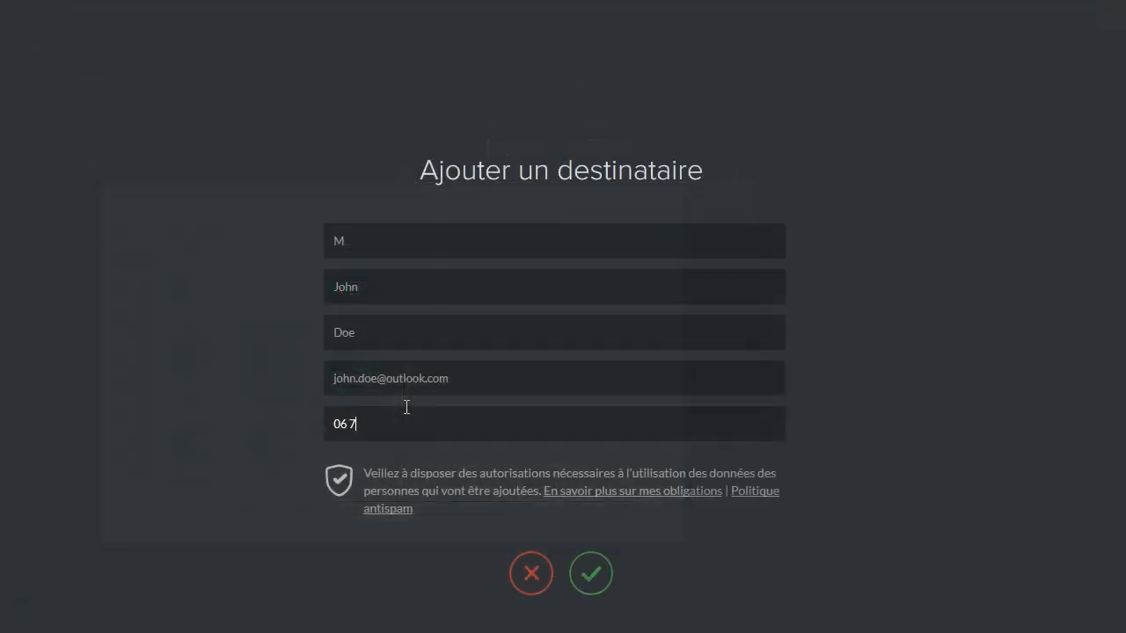
# Step: Fill in the new recipient's mobile number, and paste contact data into the Copier / Coller import
pyautogui.write('85')
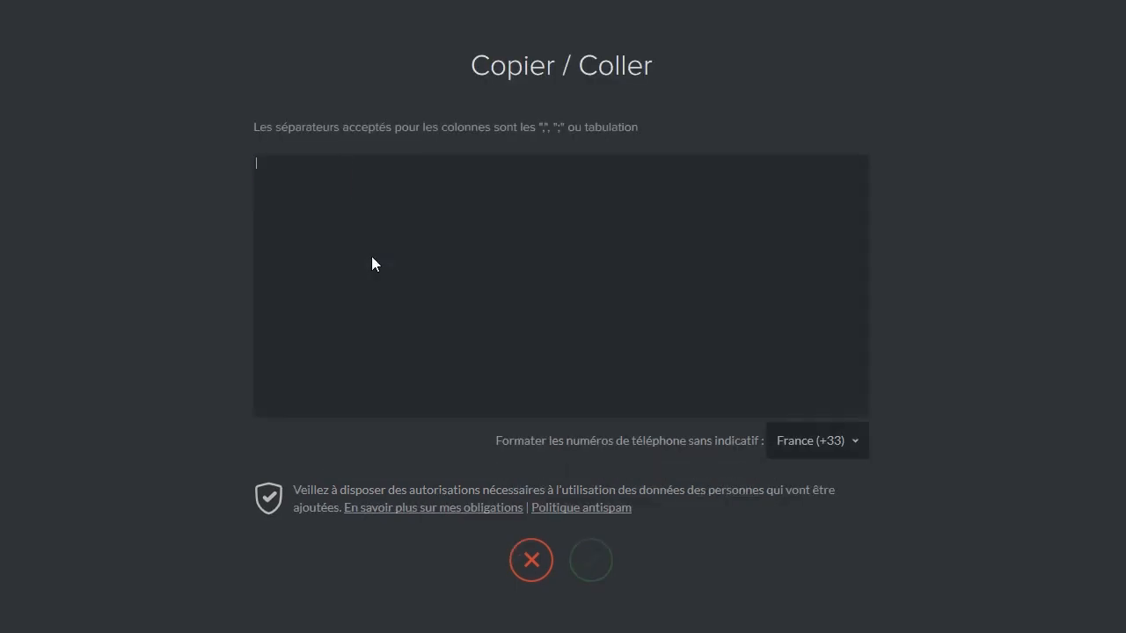
pyautogui.hotkey('ctrl', 'v')
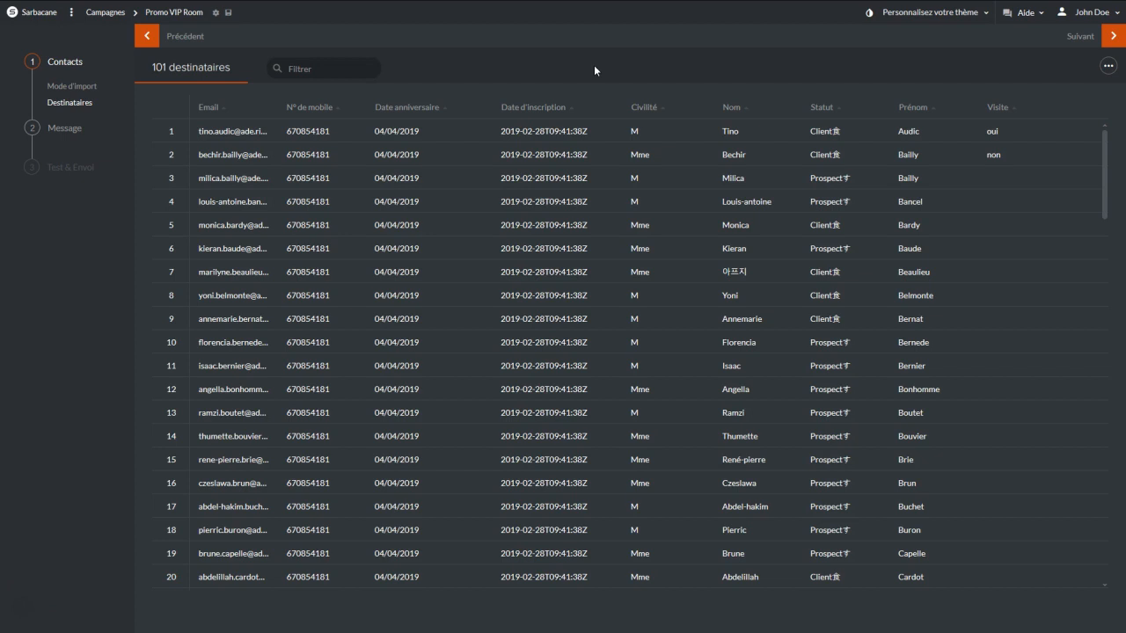
# Step: Examine the first recipient's e-mail, mobile number and anniversary date, and the actions available for the recipient table
pyautogui.click(226, 131)
pyautogui.click(226, 132)
pyautogui.click(300, 131)
pyautogui.click(397, 131)
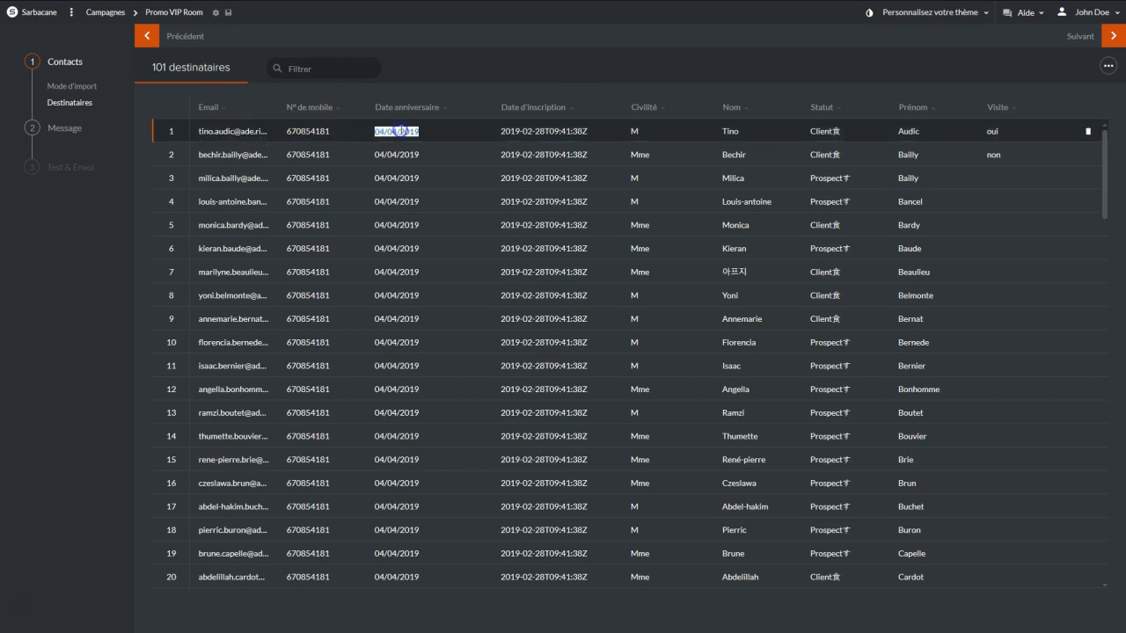
pyautogui.click(1106, 68)
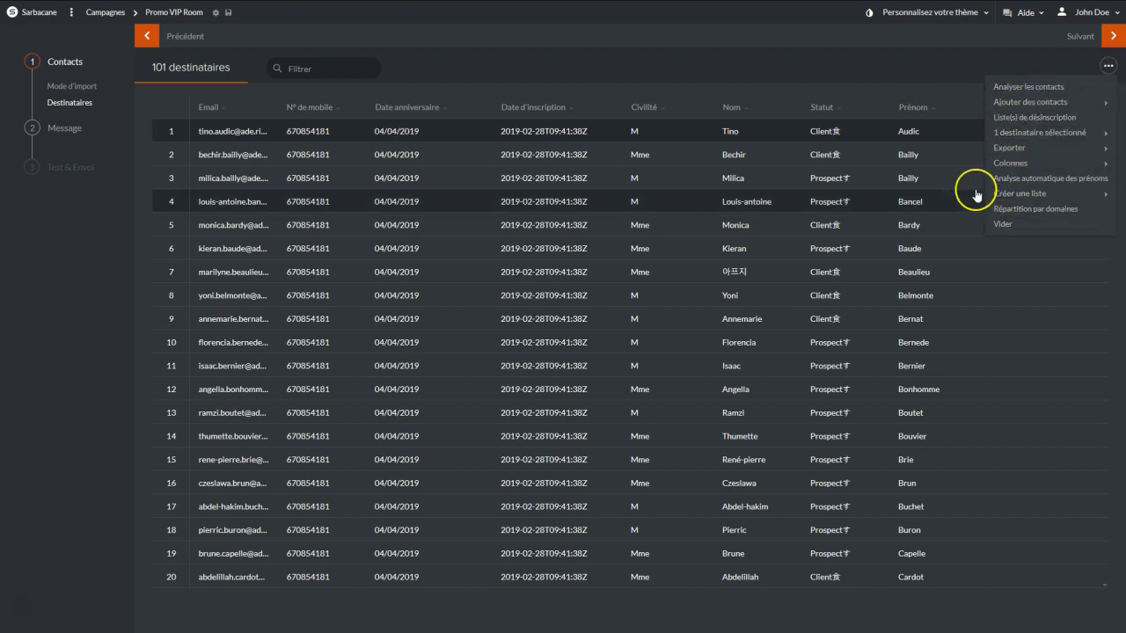
# Step: Write the SMS message "Bonjour, -20% sur votre voyage VIP ROOM, valable jusqu'au 8 mars sur présentation de ce SMS dans votre agence."
pyautogui.click(67, 128)
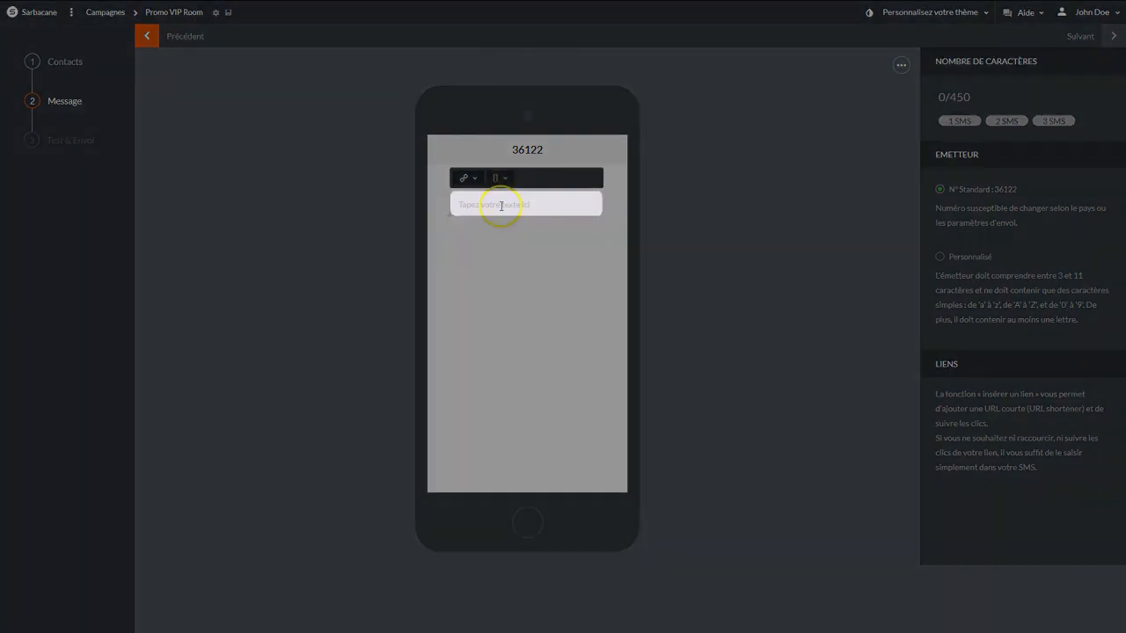
pyautogui.click(500, 205)
pyautogui.write("Bonjour, -20% sur votre voyage VIP ROOM, valable jusqu'au 8 mars sur présentation de ce SMS dans votre agence.")
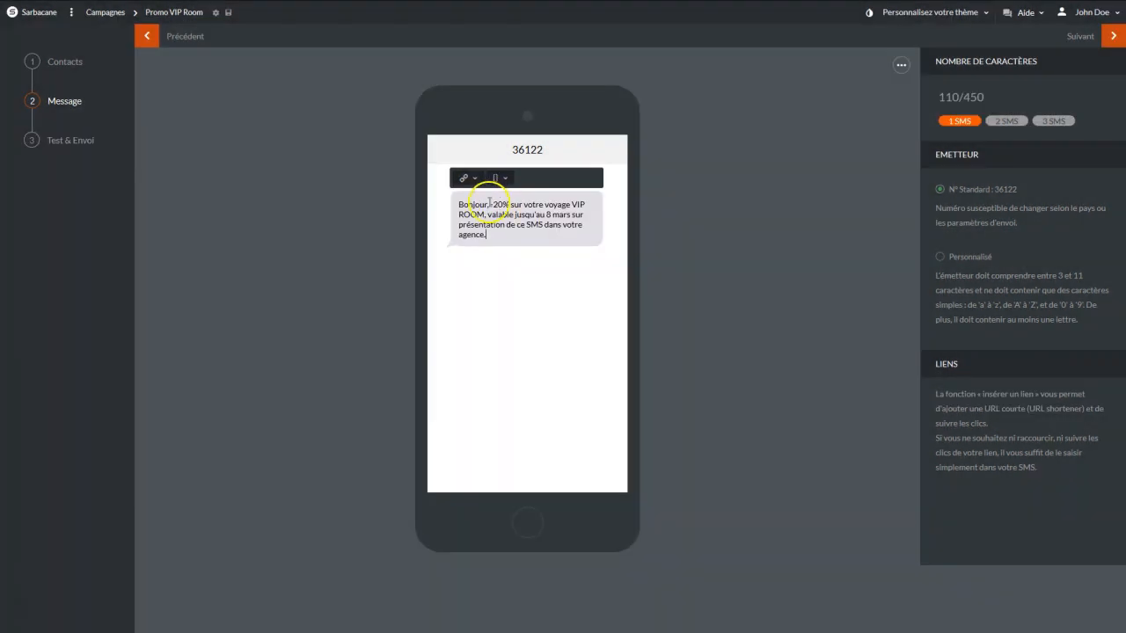
# Step: Insert the Prénom personalization field right after "Bonjour" in the SMS message
pyautogui.click(488, 205)
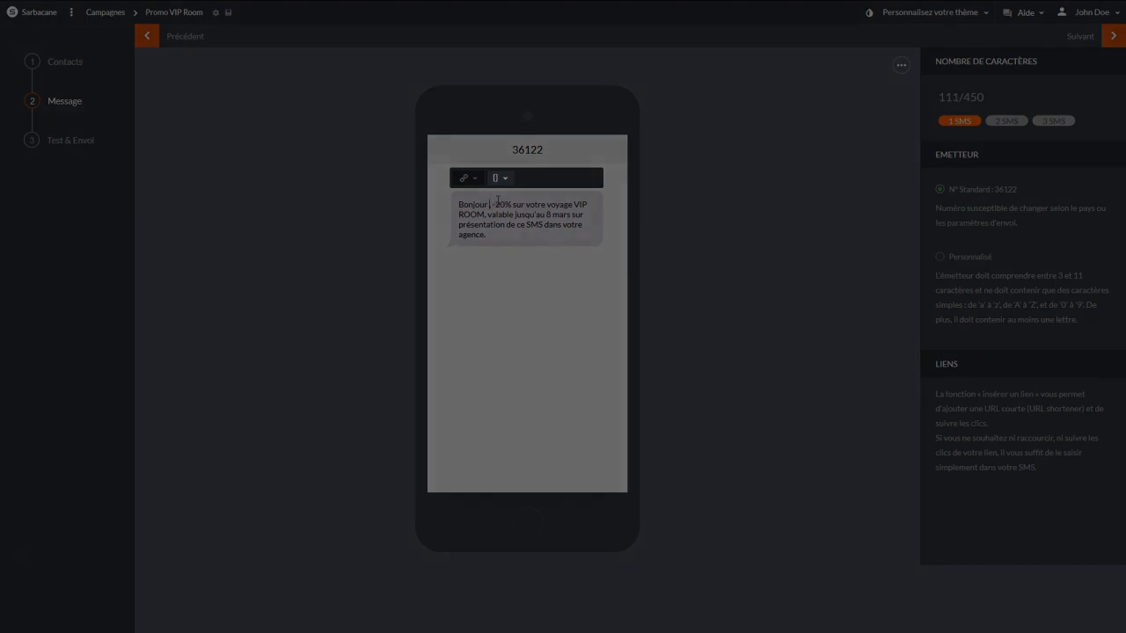
pyautogui.click(505, 179)
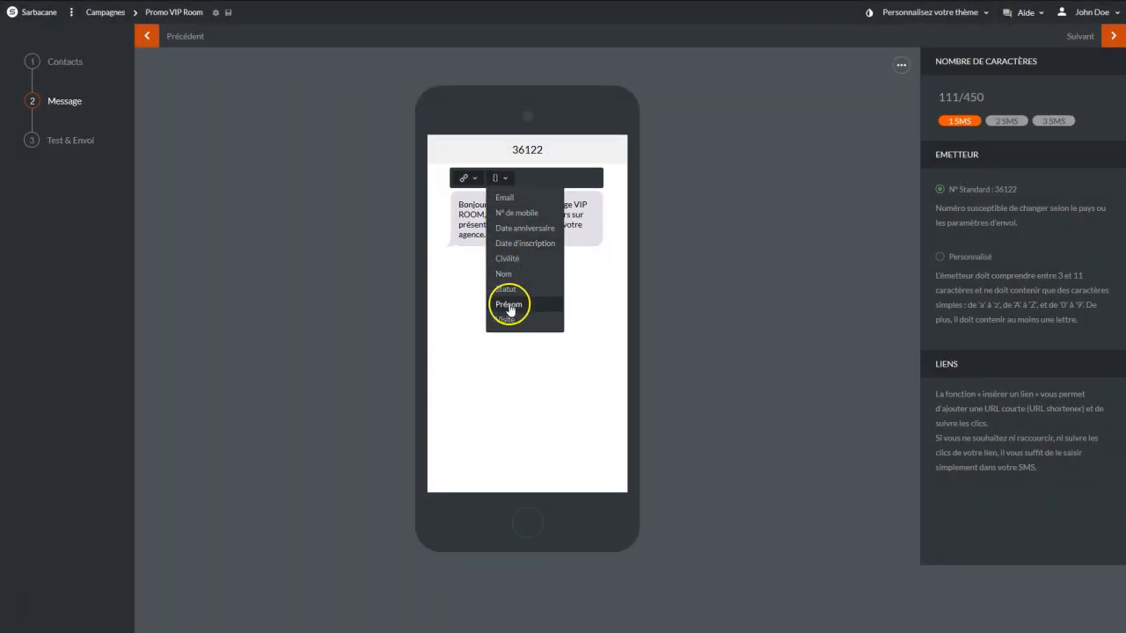
pyautogui.click(509, 305)
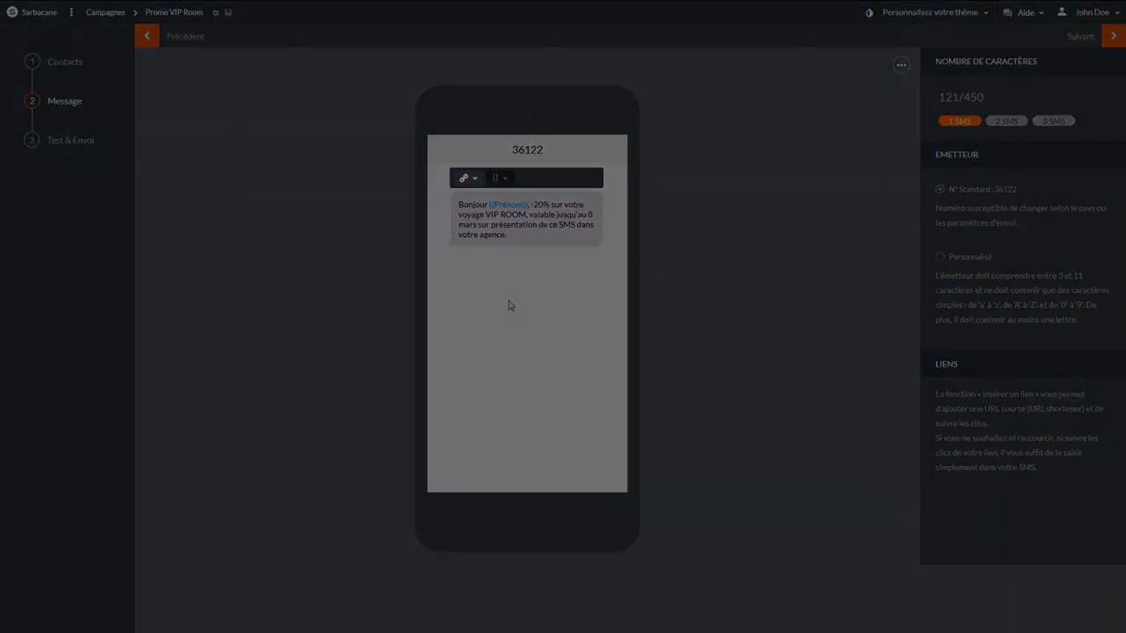
pyautogui.click(470, 180)
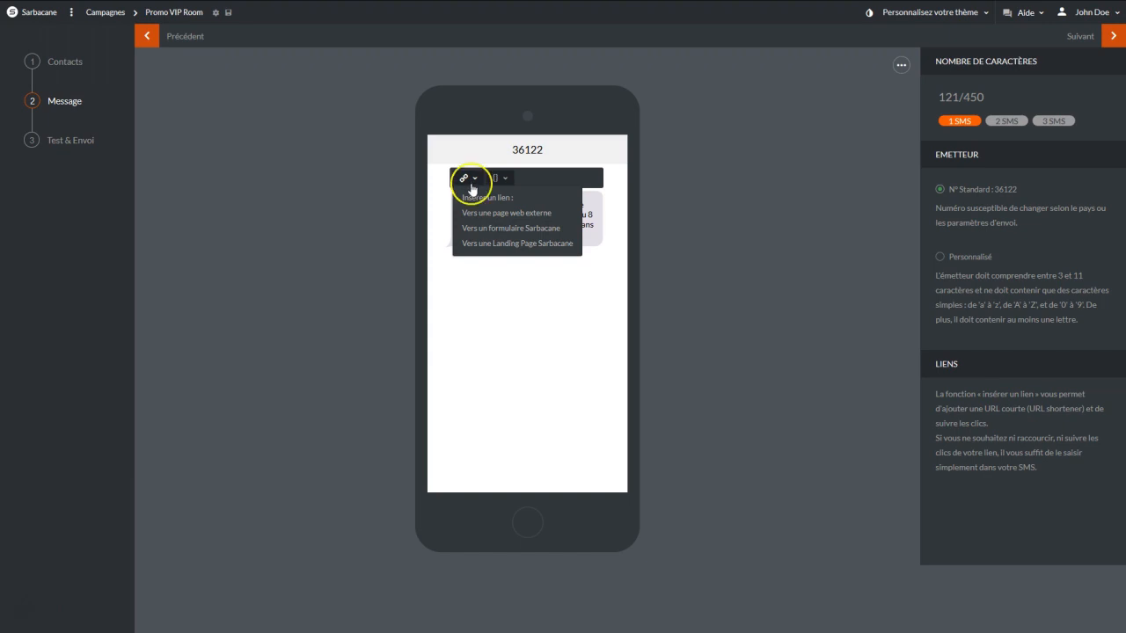
pyautogui.click(474, 214)
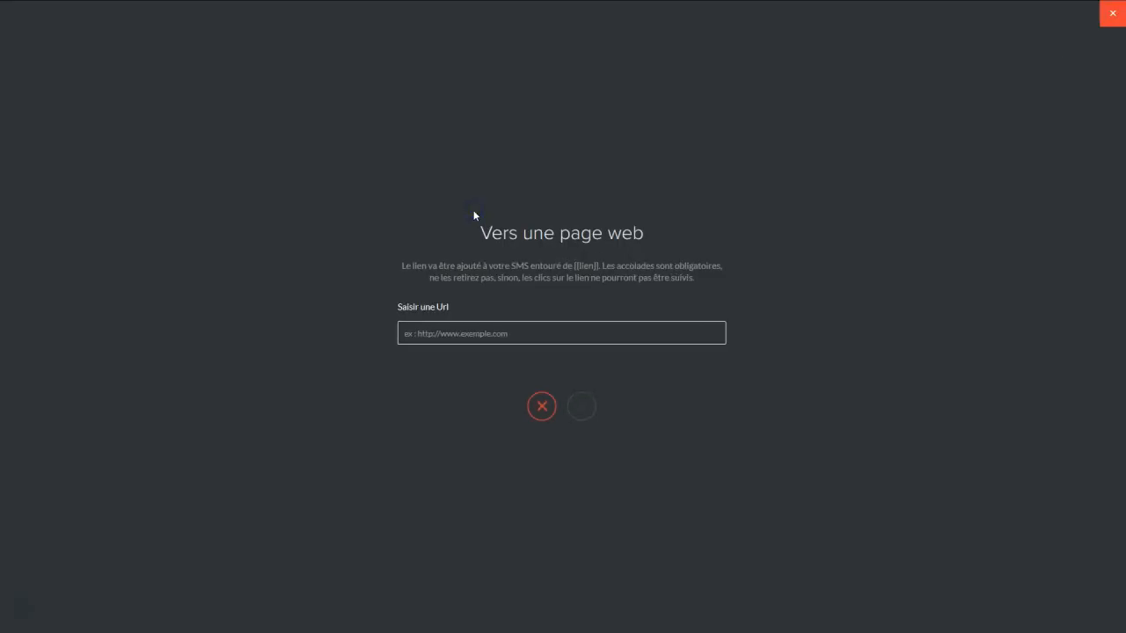
pyautogui.click(465, 334)
pyautogui.write('http://masocie')
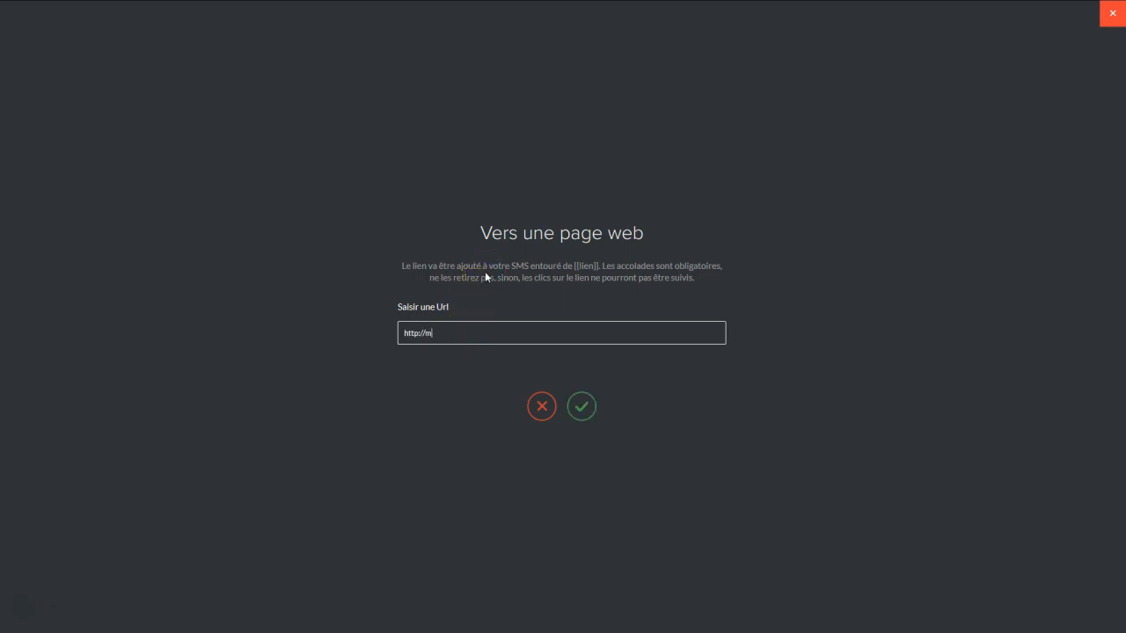
pyautogui.write('te.com')
pyautogui.click(591, 408)
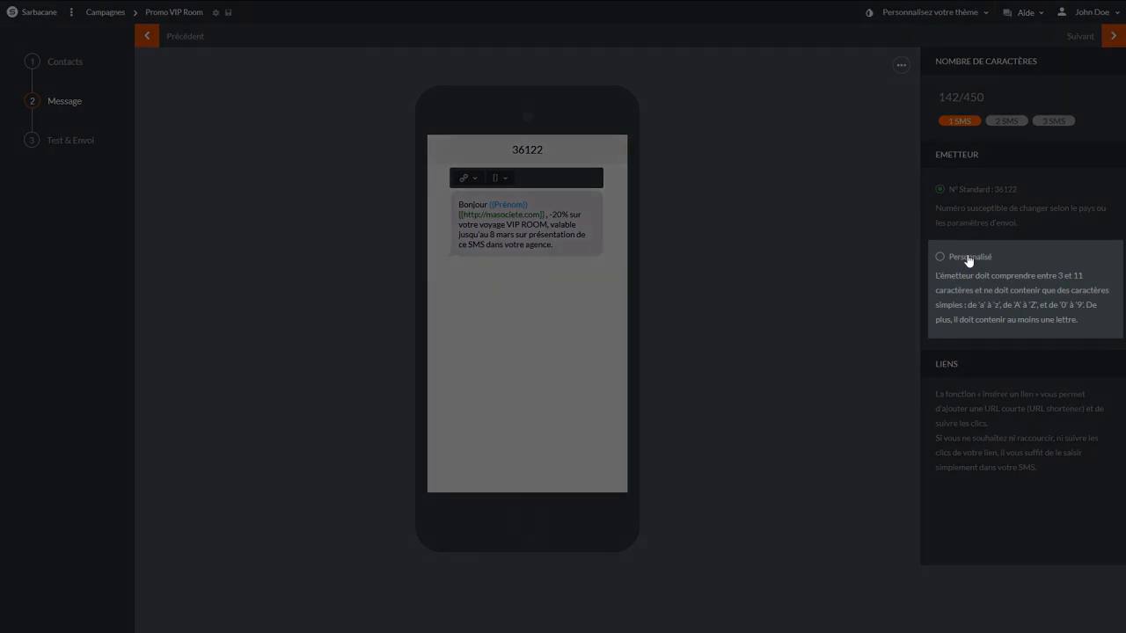
# Step: Set a custom SMS sender named VIPROOM
pyautogui.click(968, 258)
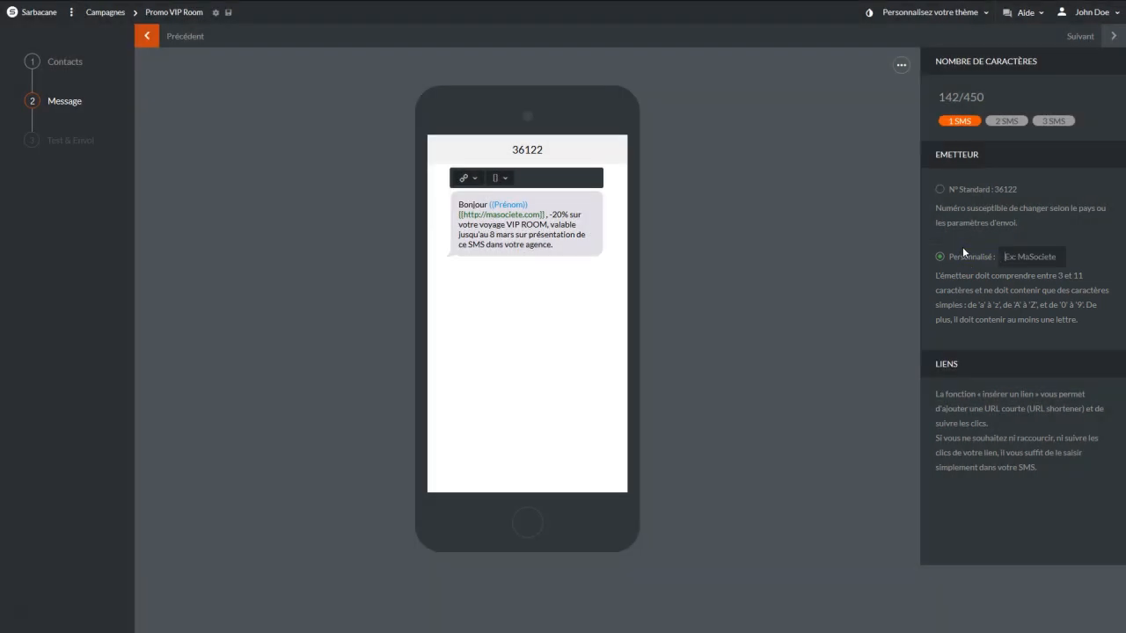
pyautogui.write('VIPR')
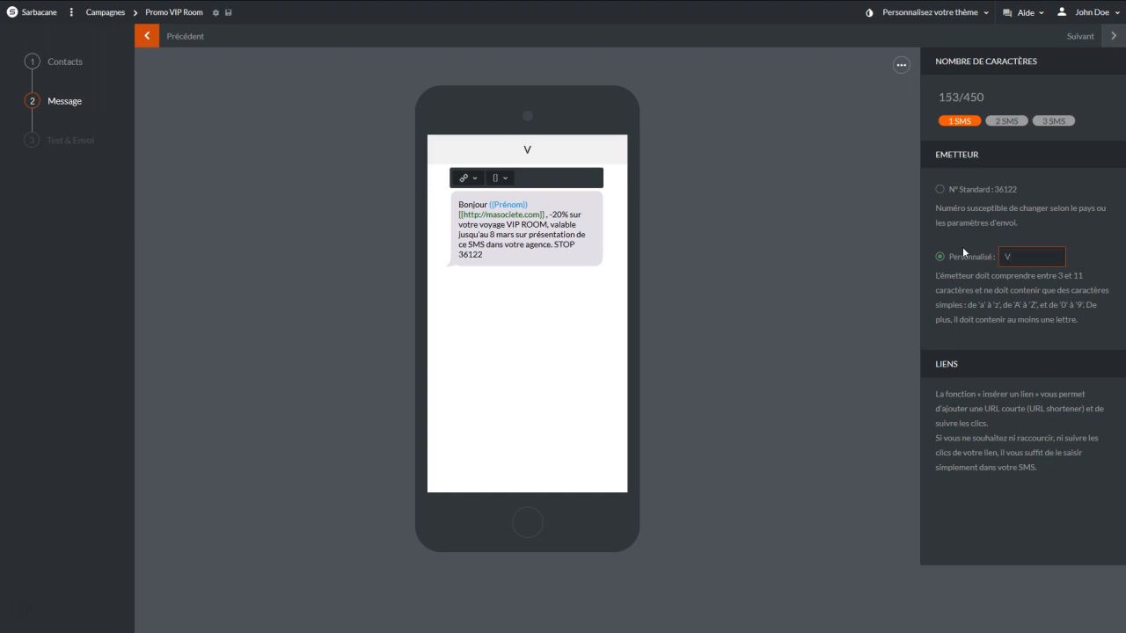
pyautogui.write('OOM')
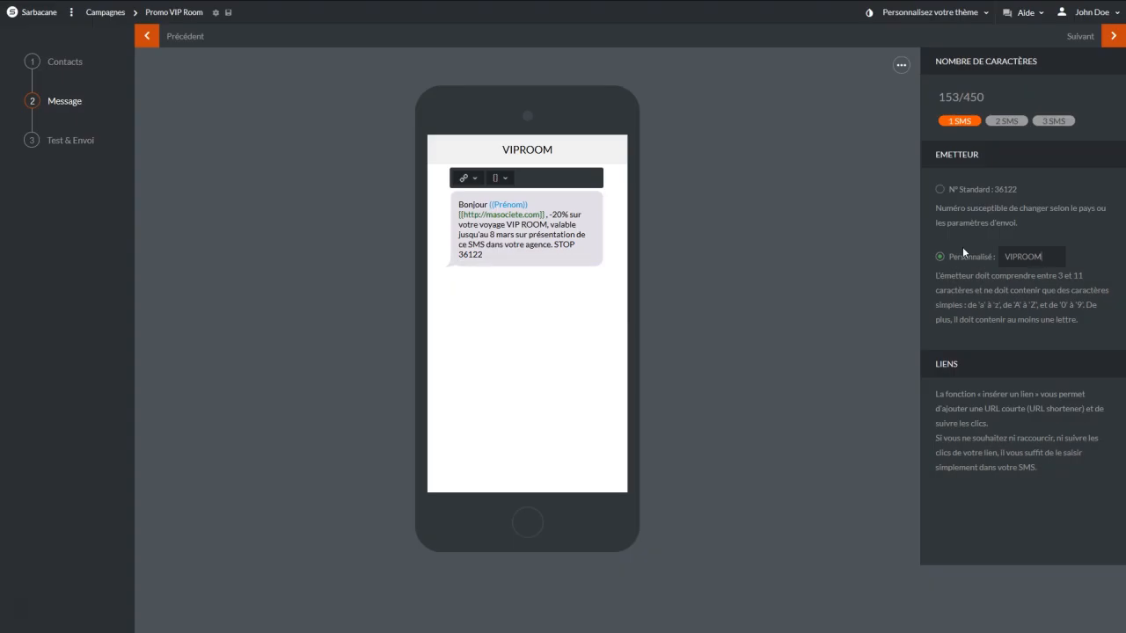
# Step: Send a test of the campaign to the complete saved test phone number
pyautogui.click(86, 143)
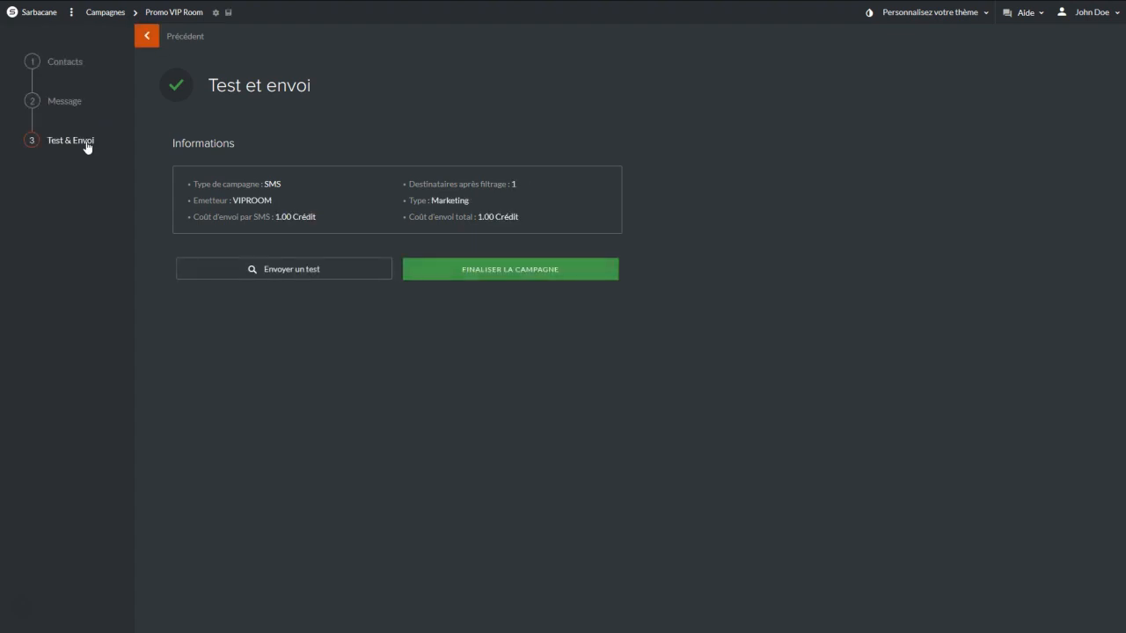
pyautogui.click(307, 276)
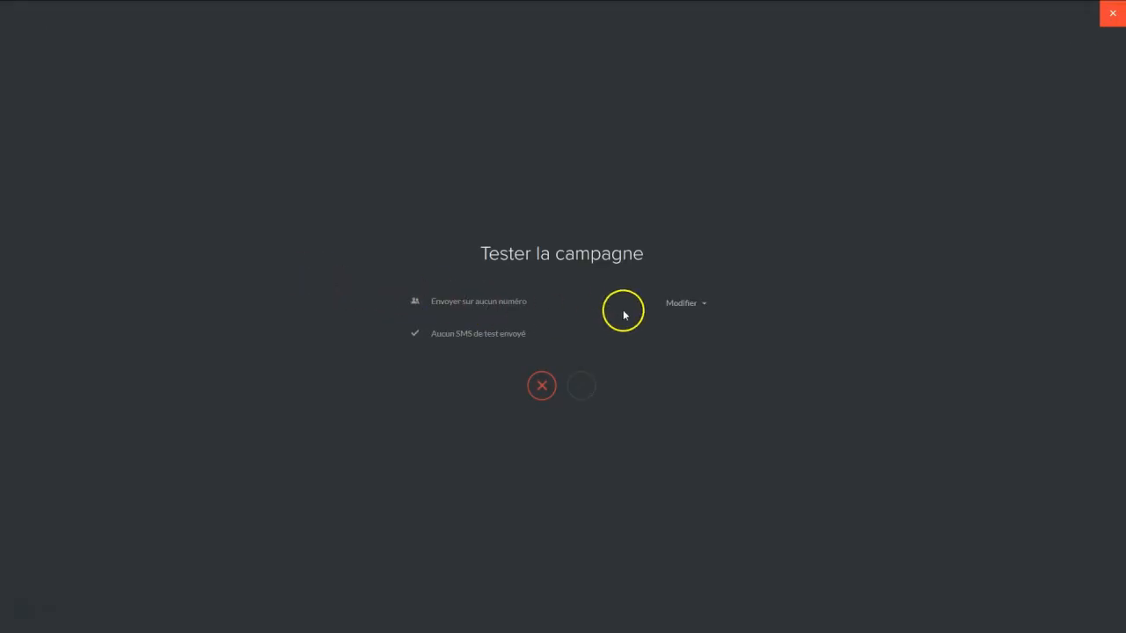
pyautogui.click(694, 303)
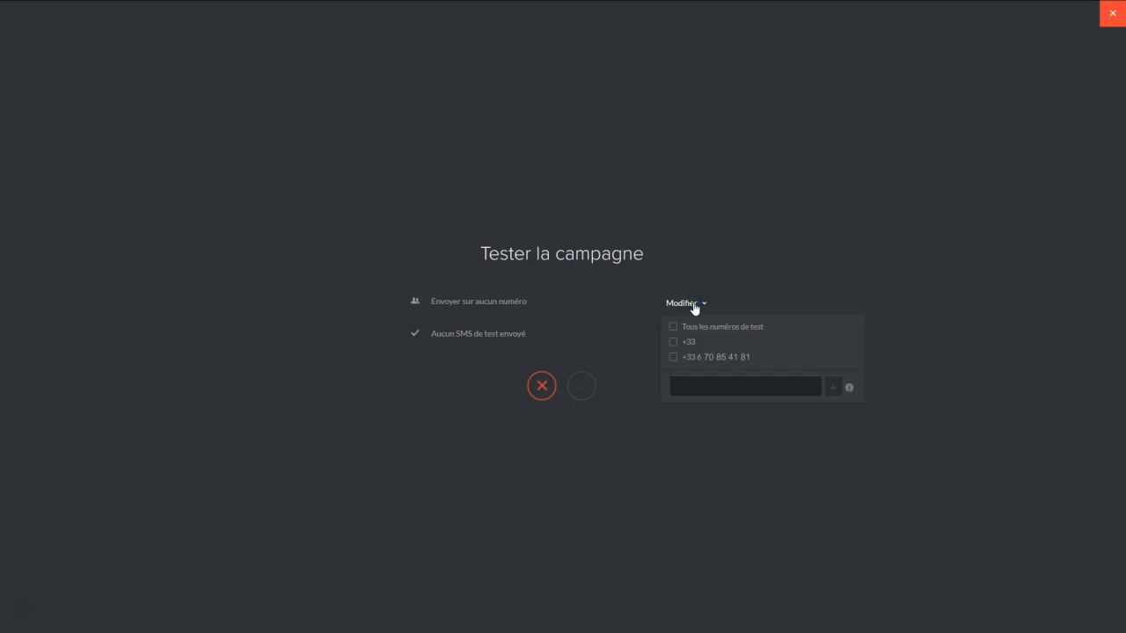
pyautogui.click(674, 357)
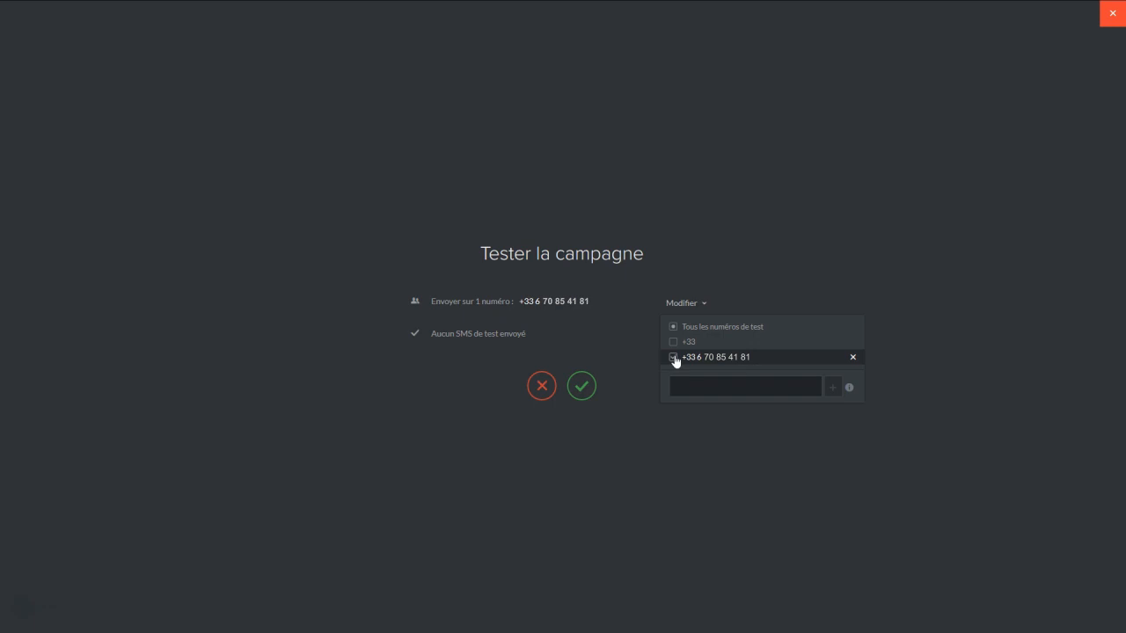
pyautogui.click(582, 385)
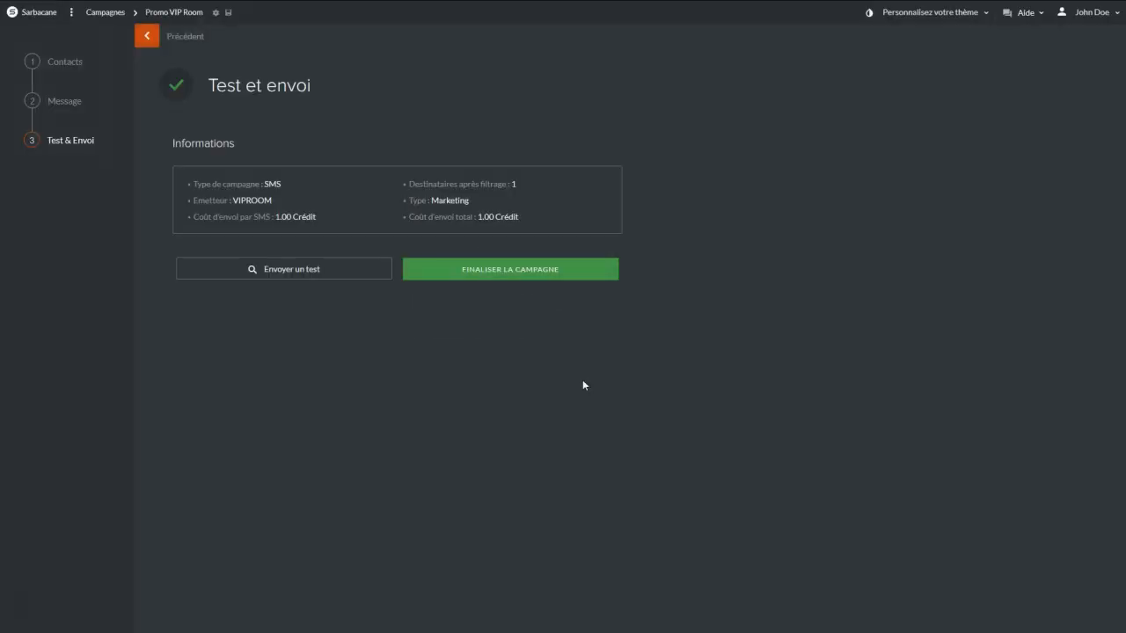
# Step: Finalize the campaign with deferred sending, keeping the date 6 May 2019 and the time 11:03
pyautogui.click(520, 269)
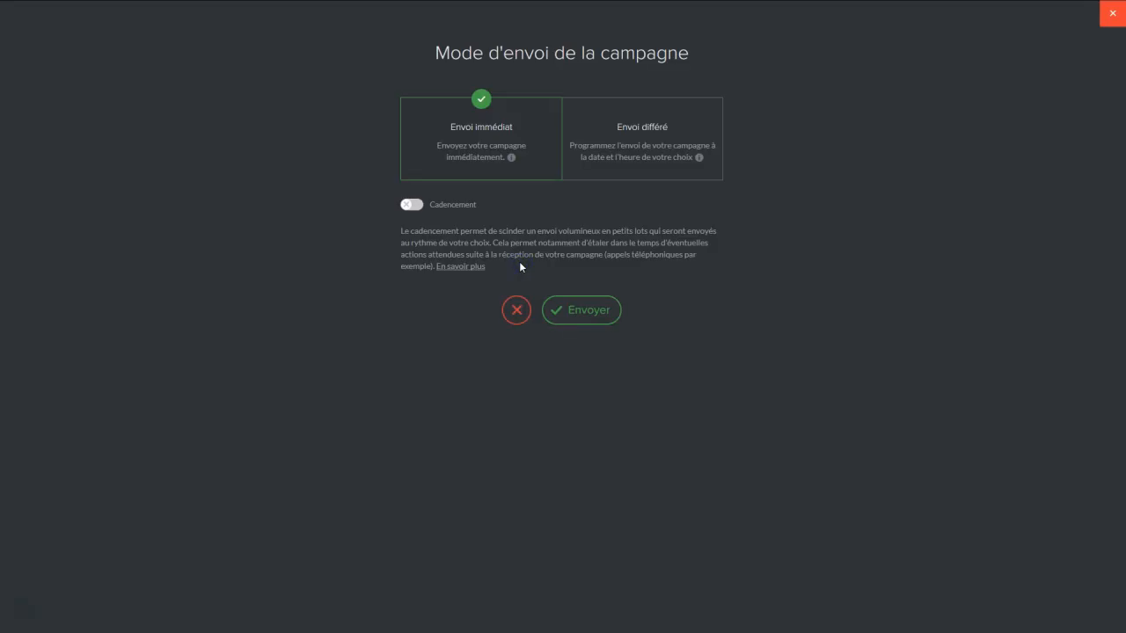
pyautogui.click(627, 104)
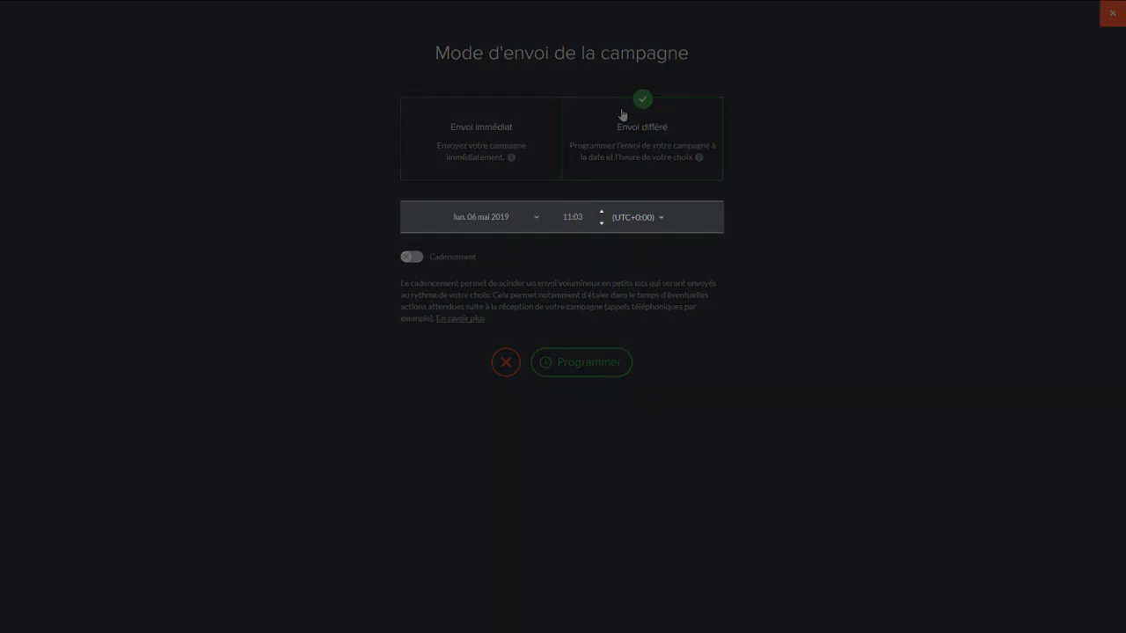
pyautogui.click(584, 163)
pyautogui.click(536, 218)
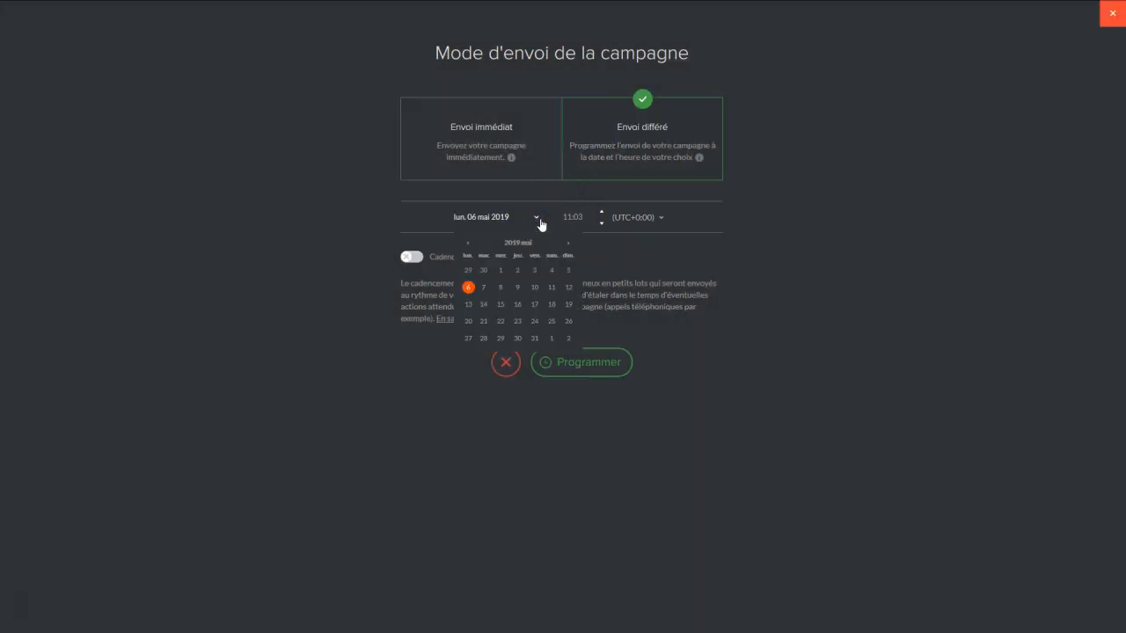
pyautogui.click(605, 246)
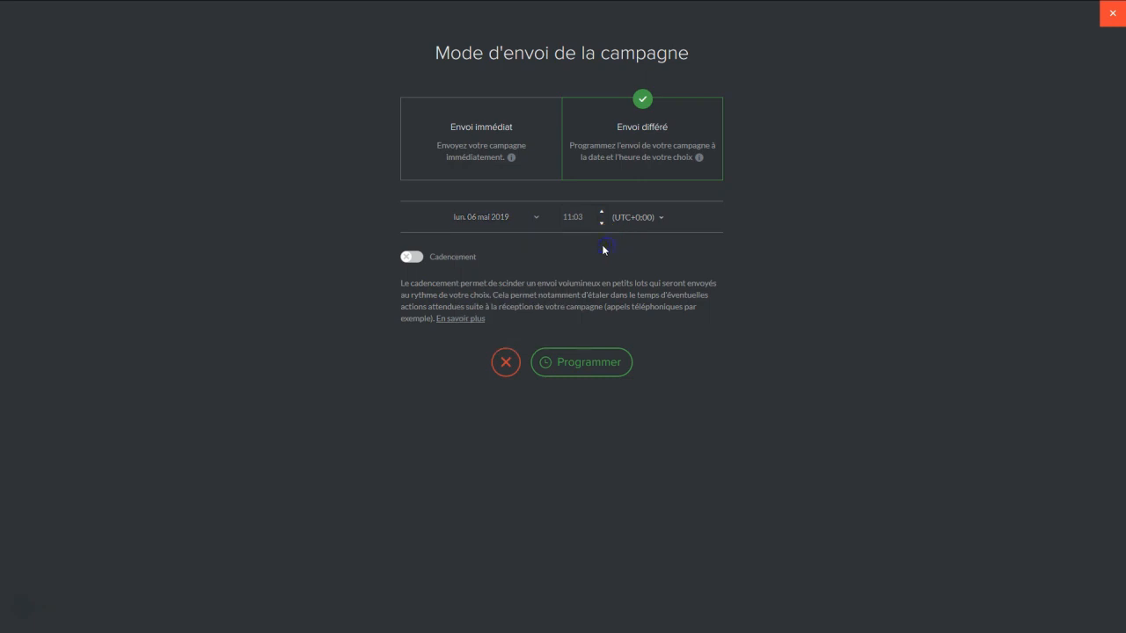
# Step: Enable Cadencement at 30 SMS per minute and schedule the campaign's deferred sending
pyautogui.click(411, 258)
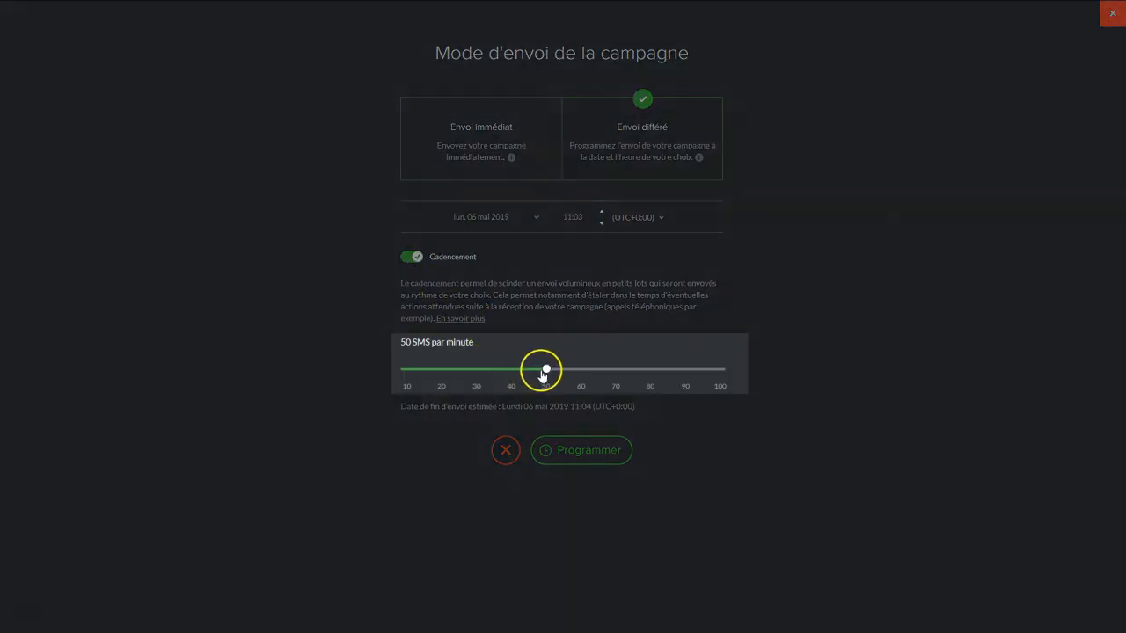
pyautogui.click(545, 371)
pyautogui.moveTo(545, 373); pyautogui.dragTo(487, 372)
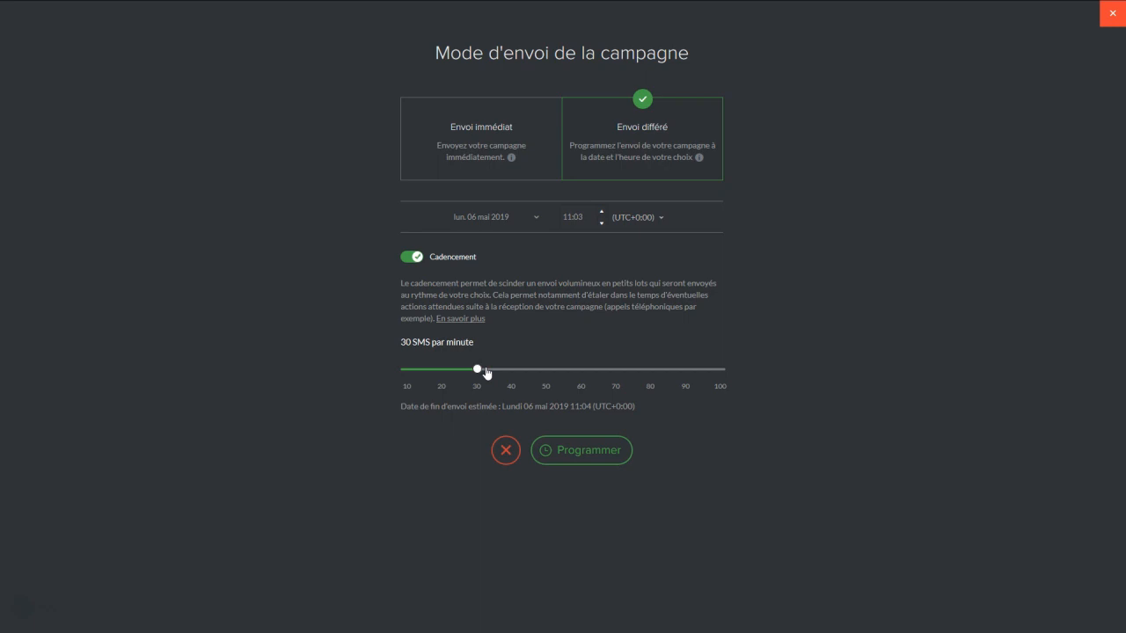
pyautogui.click(589, 453)
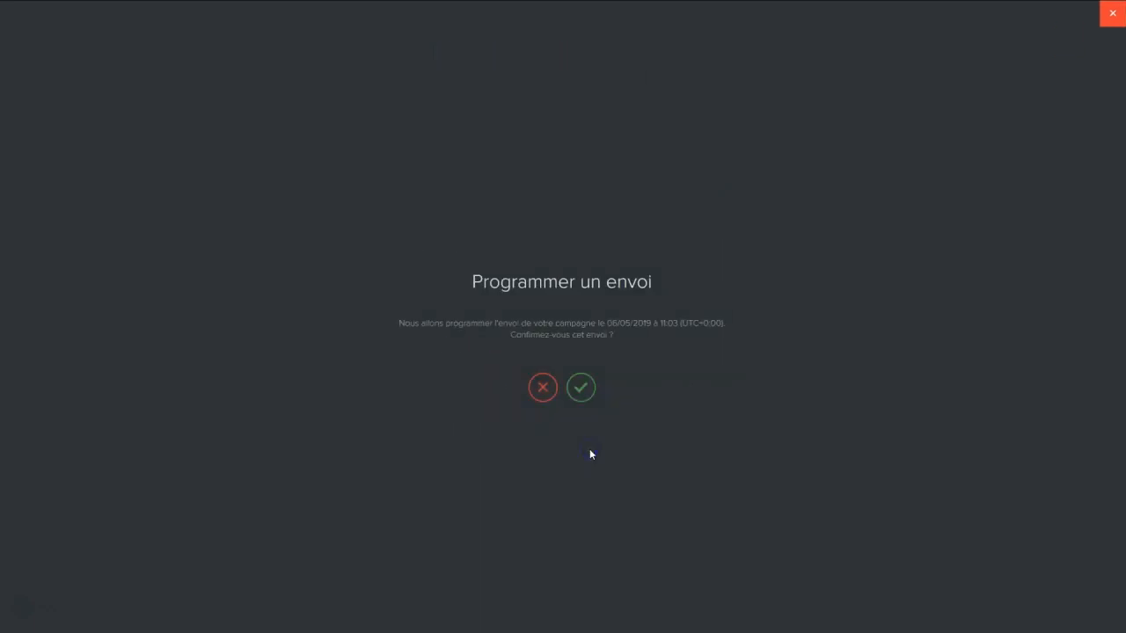
pyautogui.click(586, 393)
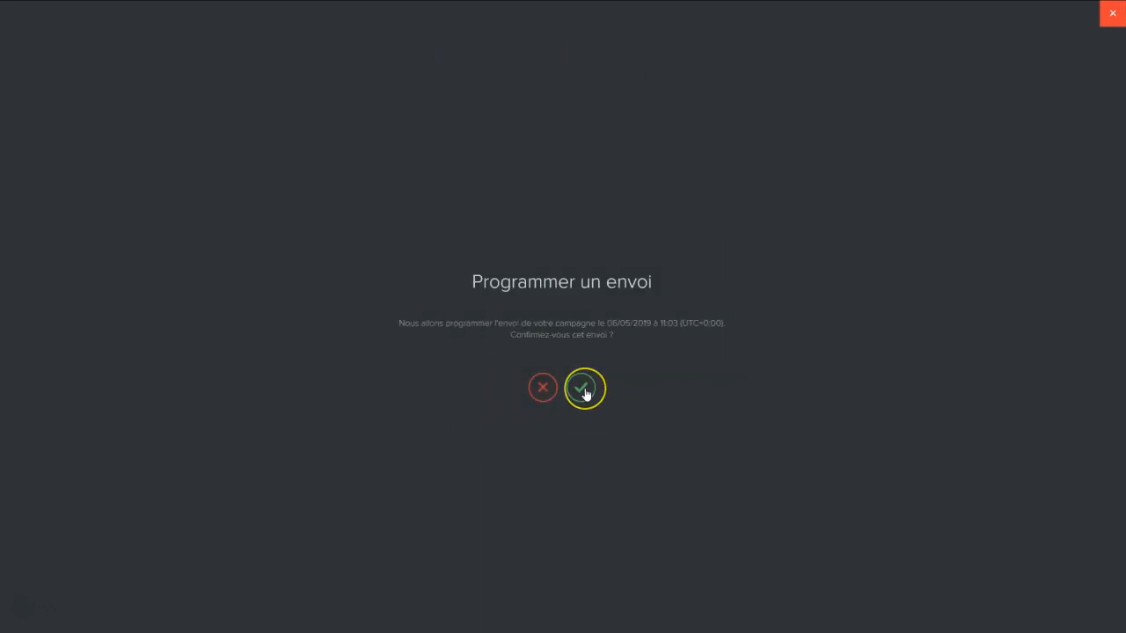